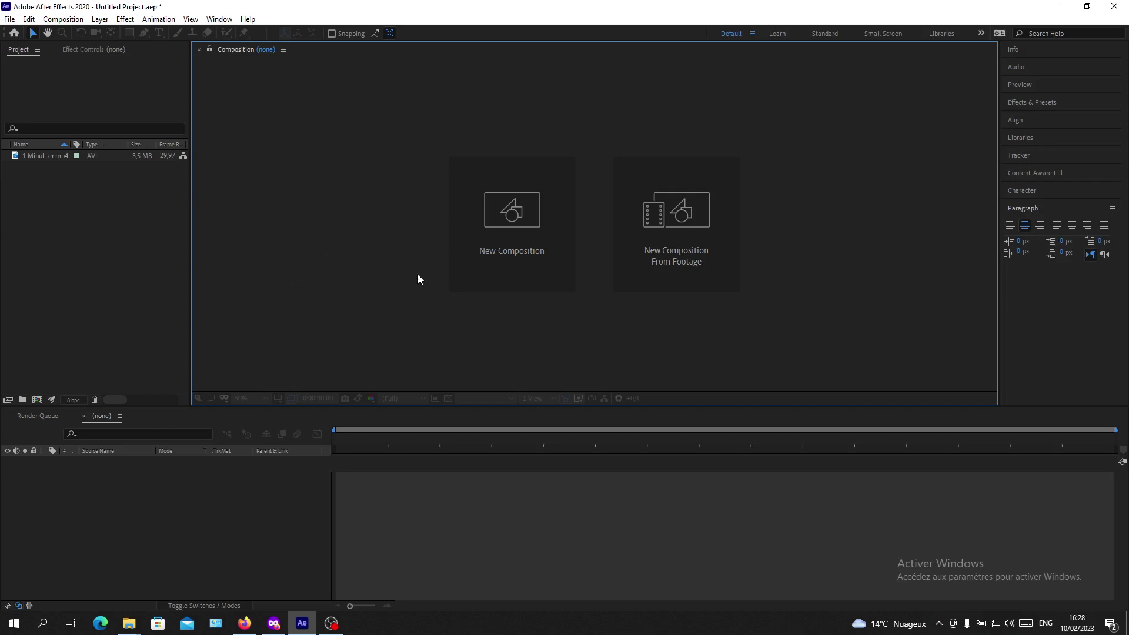
right_click(50, 212)
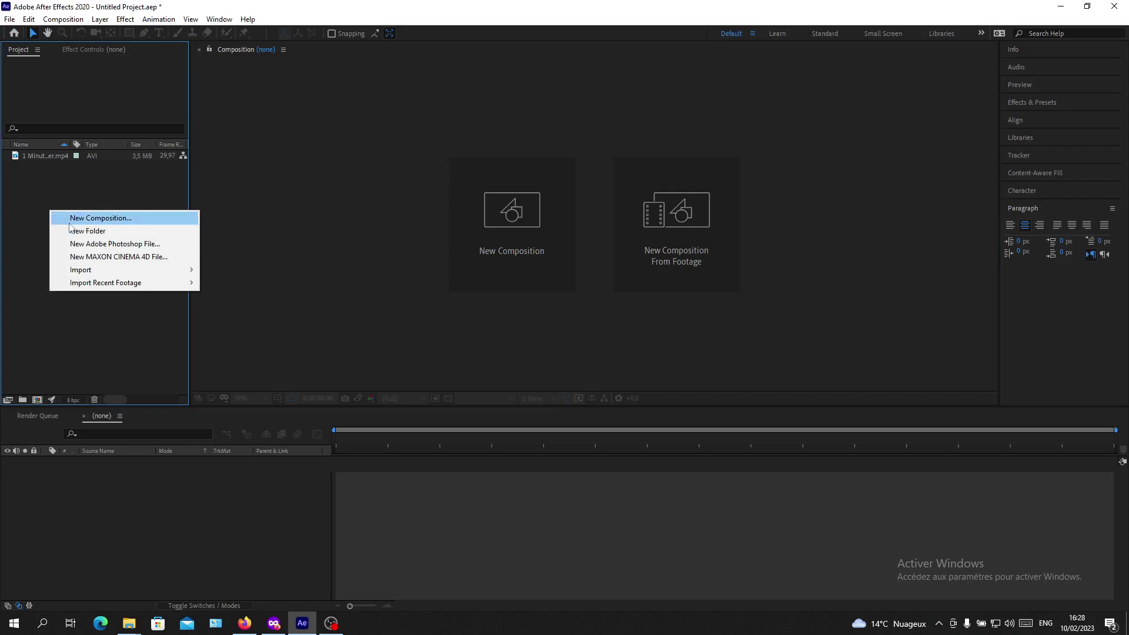
mouse_move(147, 268)
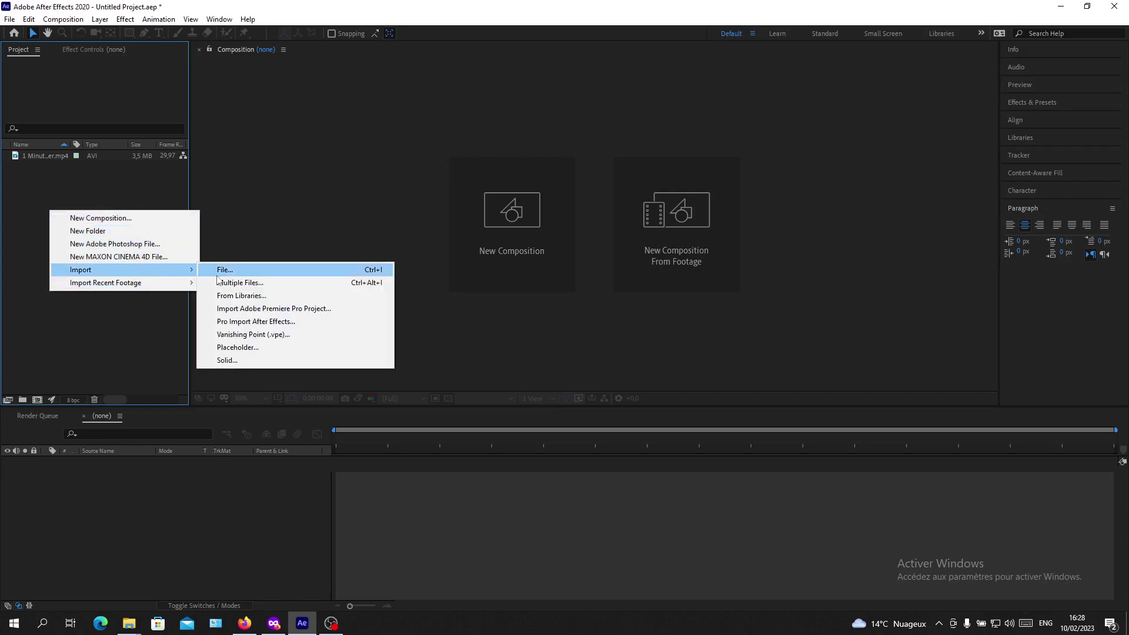
click(238, 271)
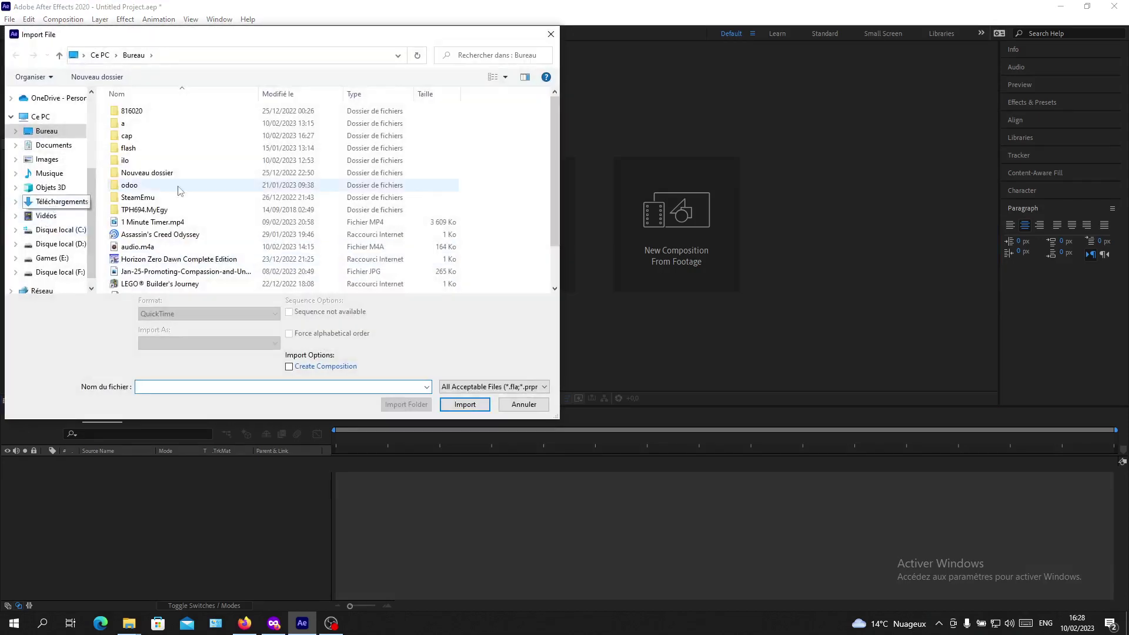
click(551, 34)
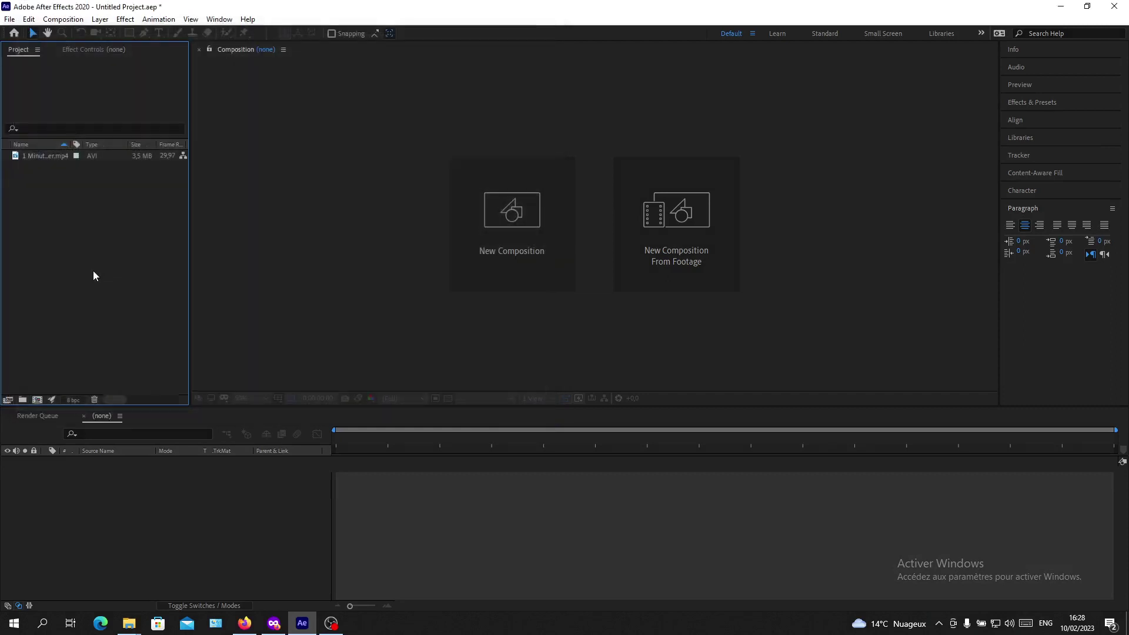
Create a composition from the 1 Minute Timer.mp4 footage and select its layer in the timeline.
drag(18, 156, 147, 517)
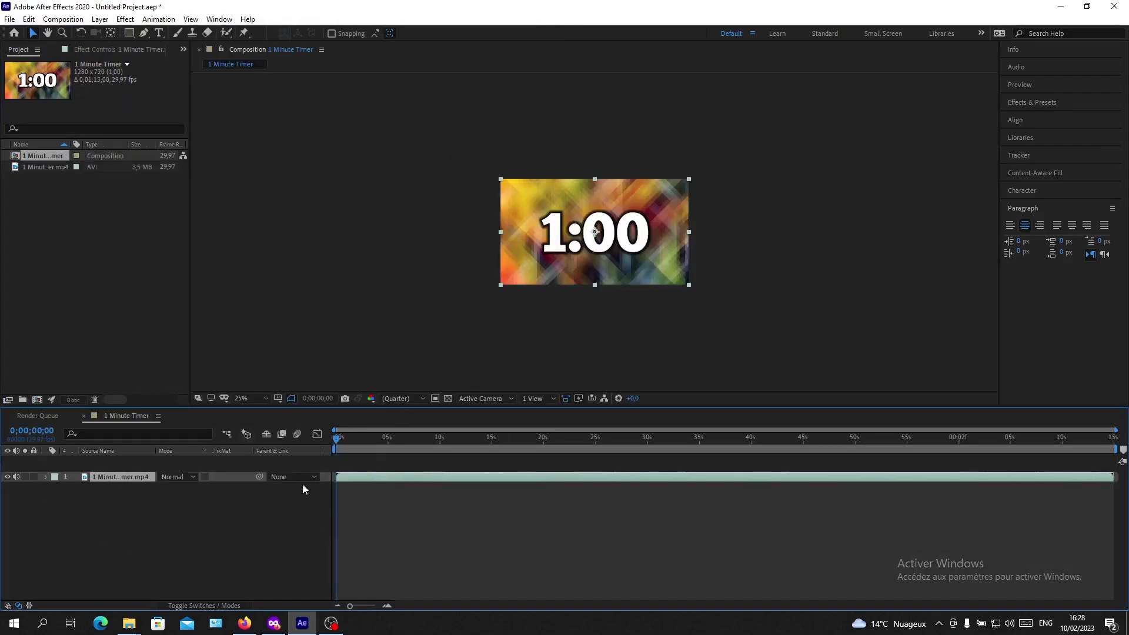
click(247, 558)
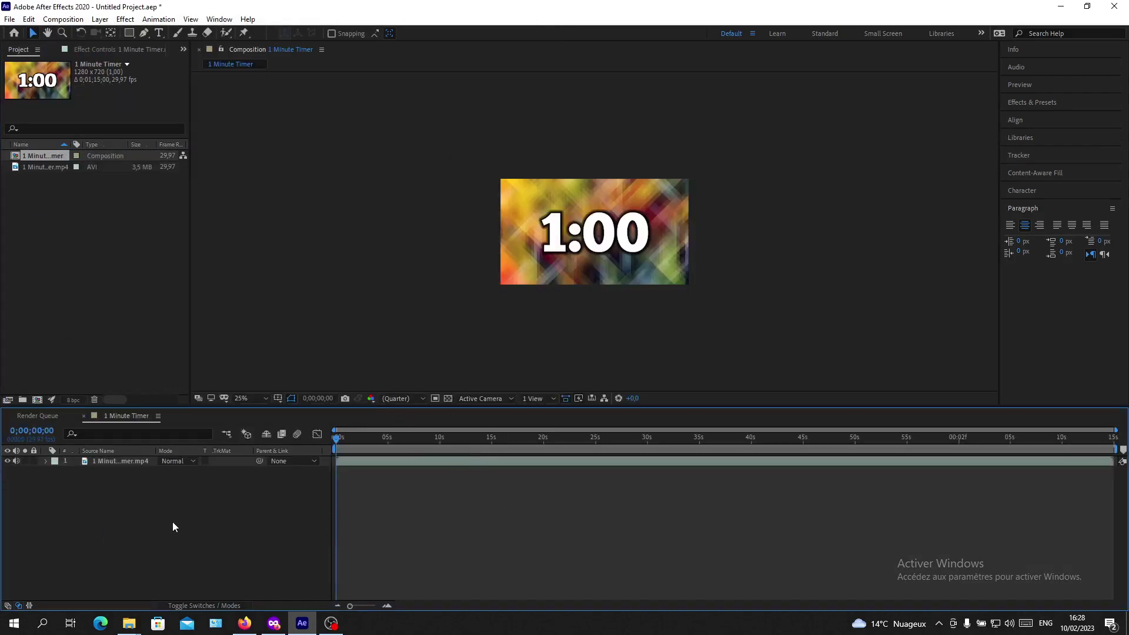
click(126, 461)
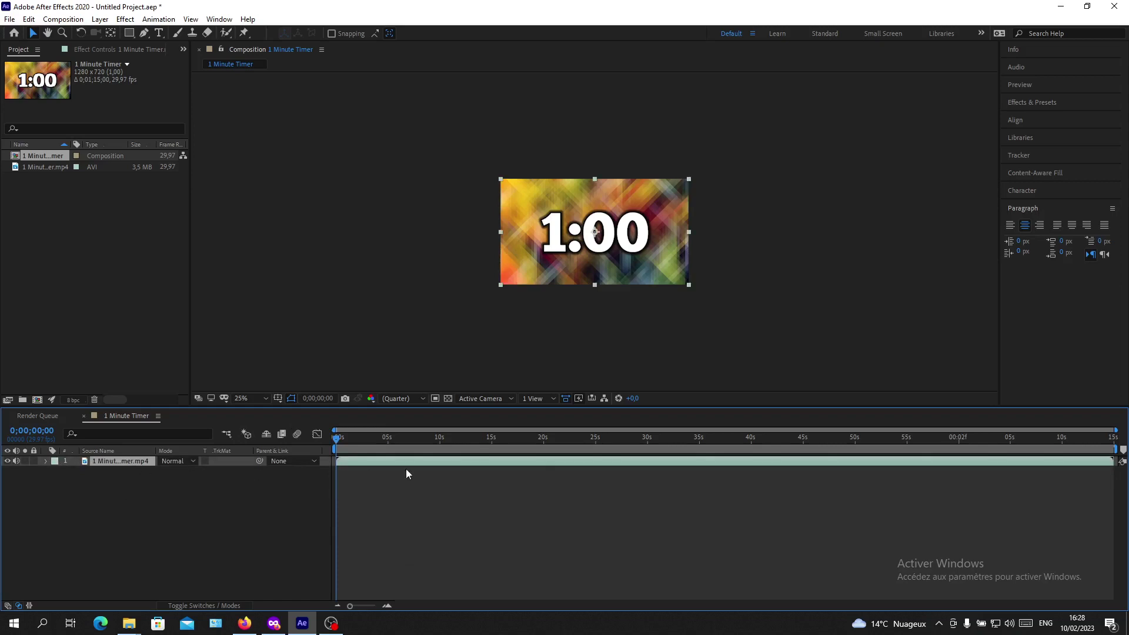
right_click(132, 462)
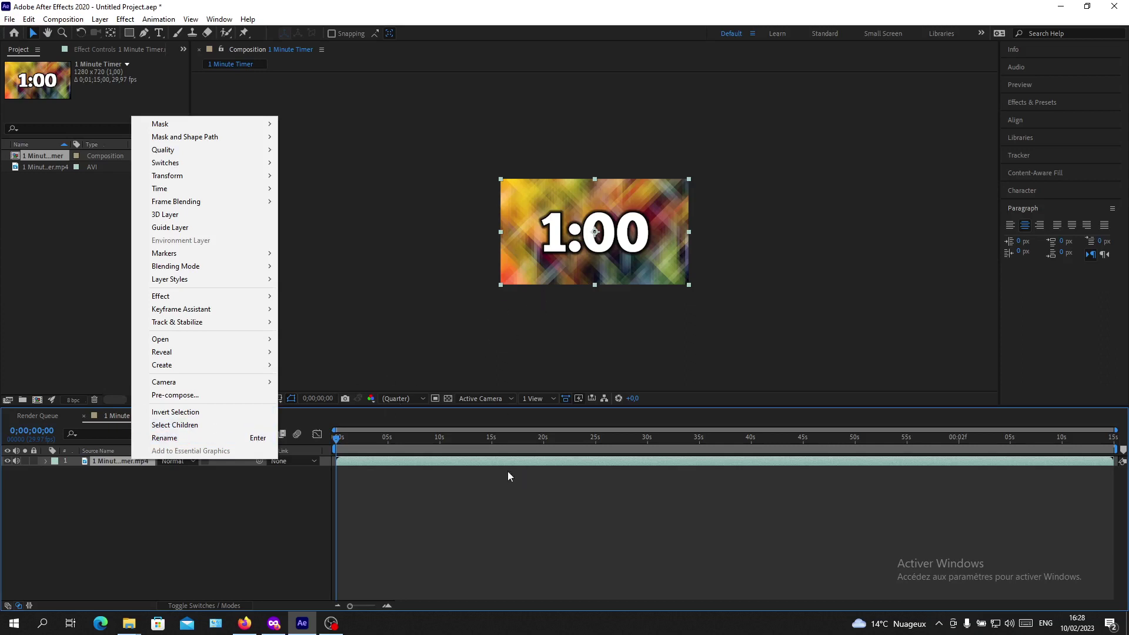
click(1046, 480)
Trim the end of the video layer to about 20 seconds and move the current time to 0;00;19;13.
click(1067, 450)
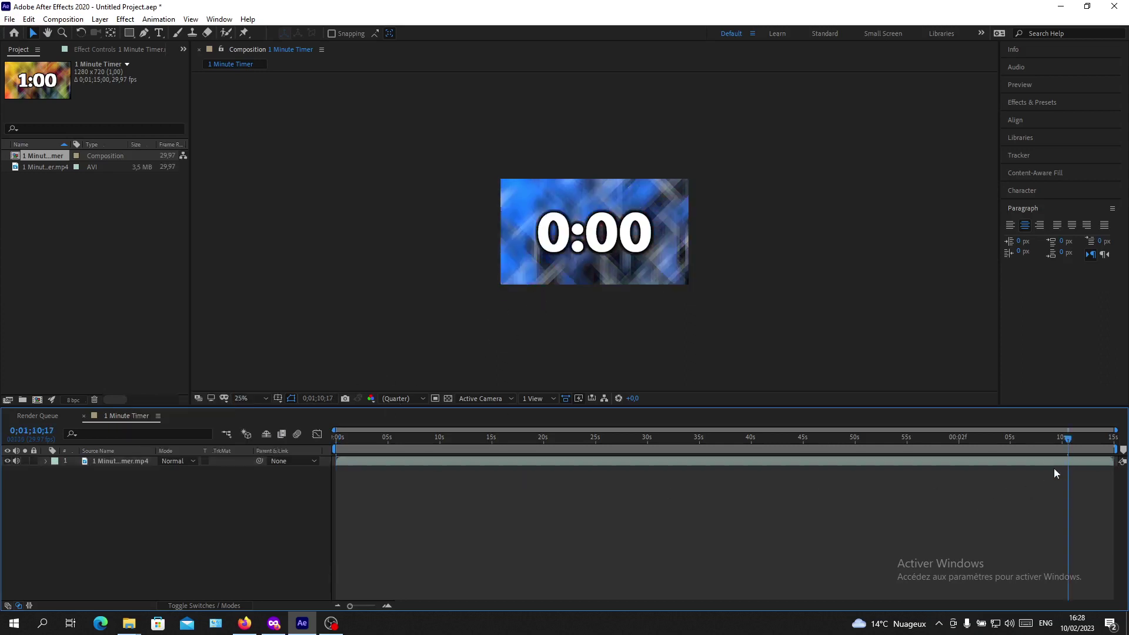
click(1034, 462)
drag(1111, 461, 544, 457)
click(710, 516)
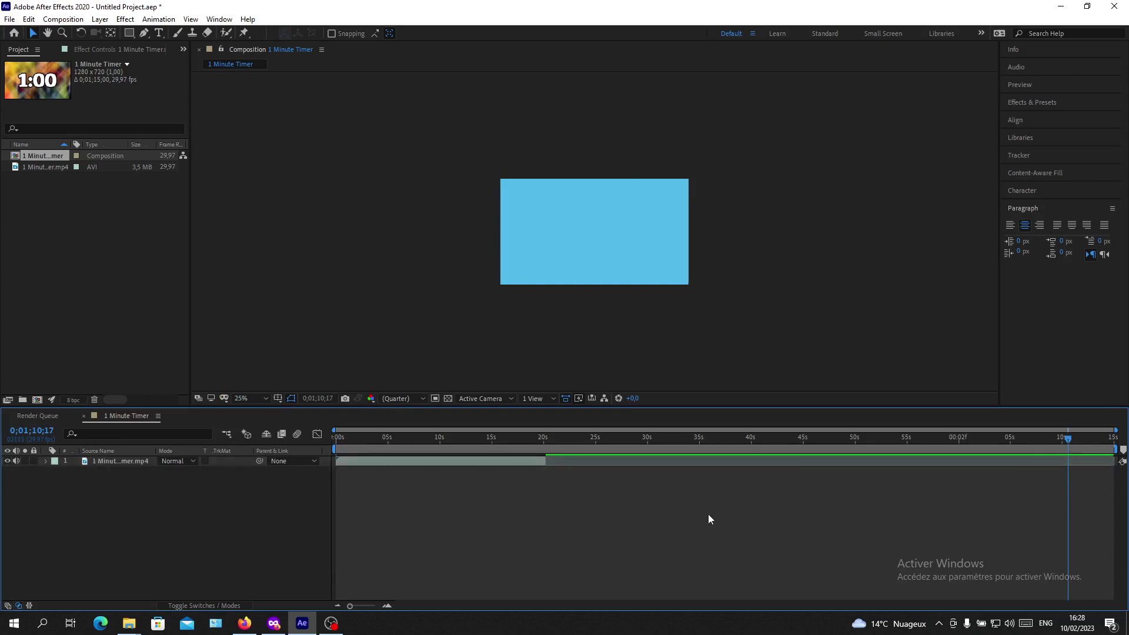
drag(1068, 441, 535, 436)
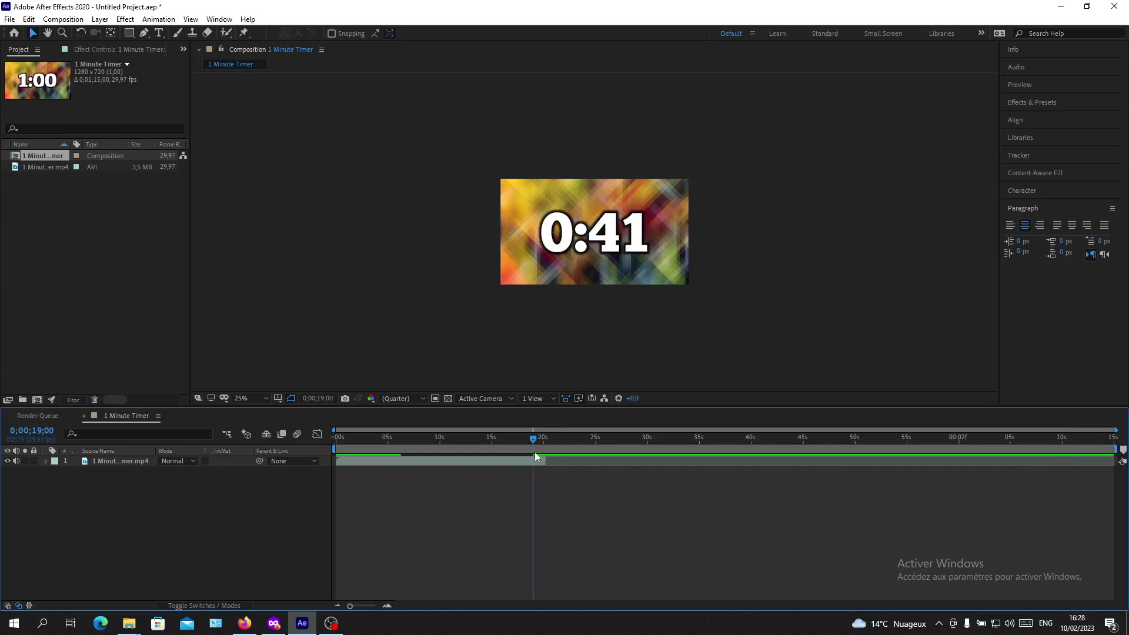
drag(533, 438, 538, 440)
right_click(136, 463)
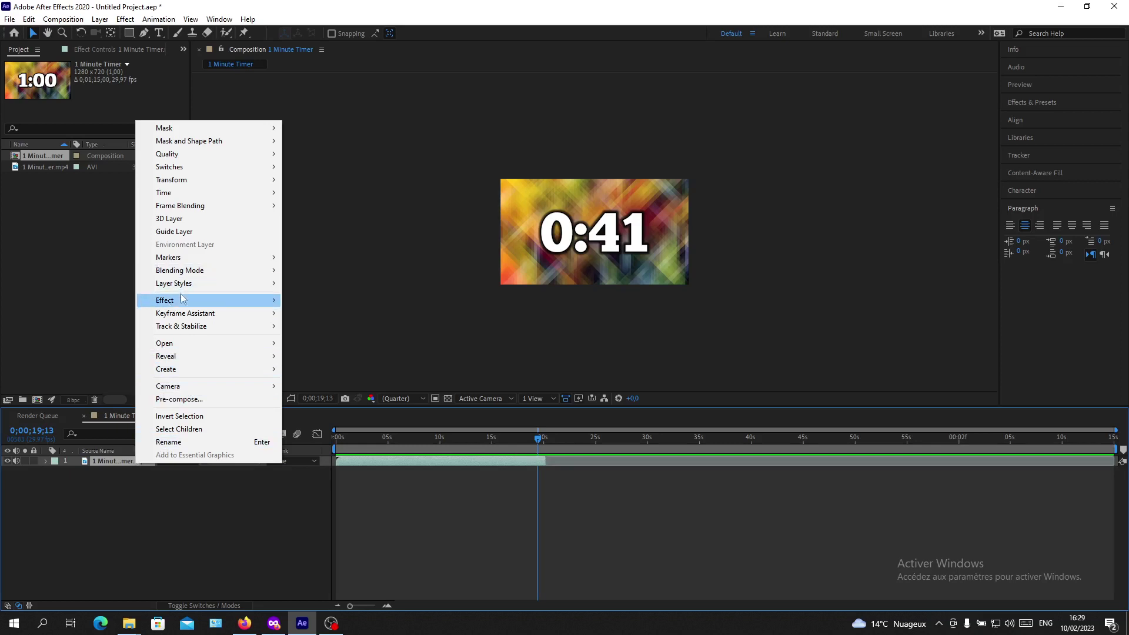
click(102, 511)
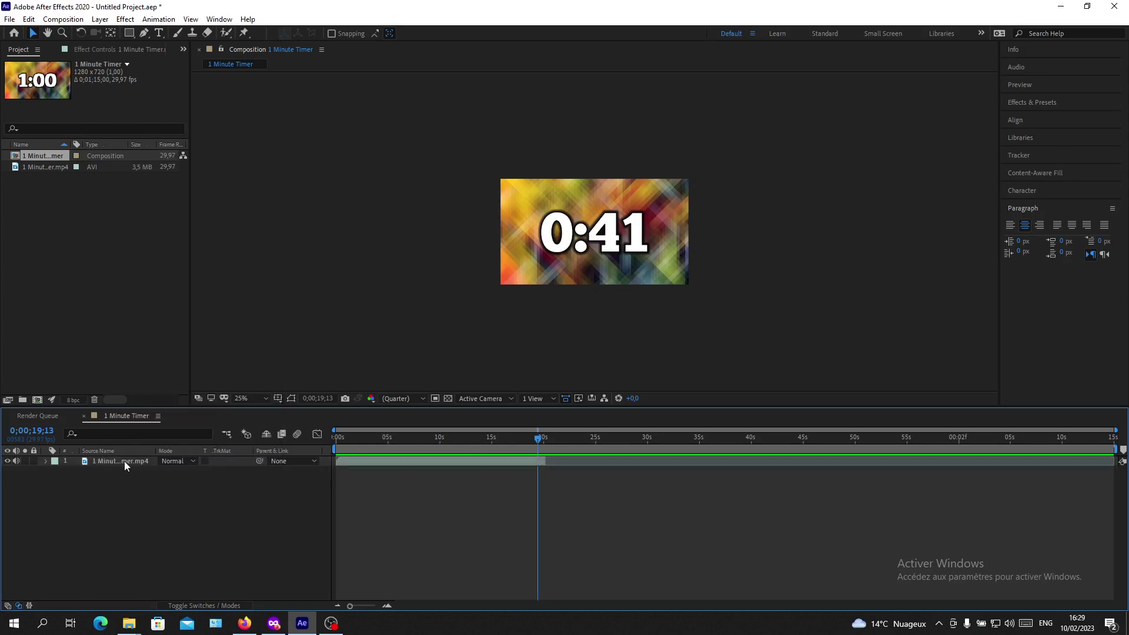
click(125, 461)
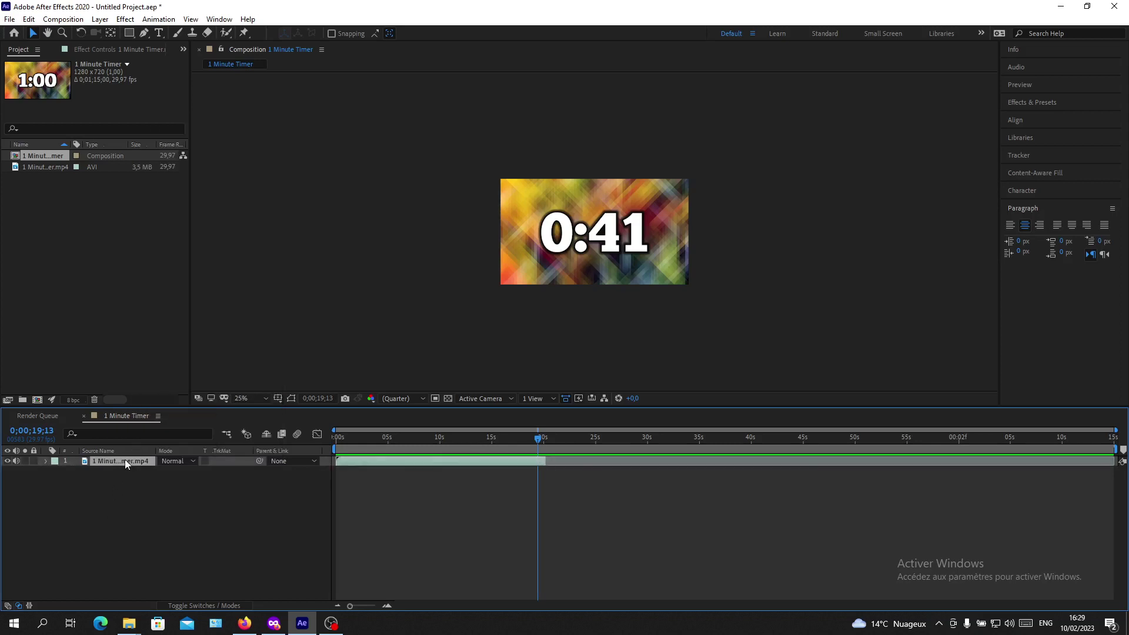
right_click(123, 461)
mouse_move(221, 190)
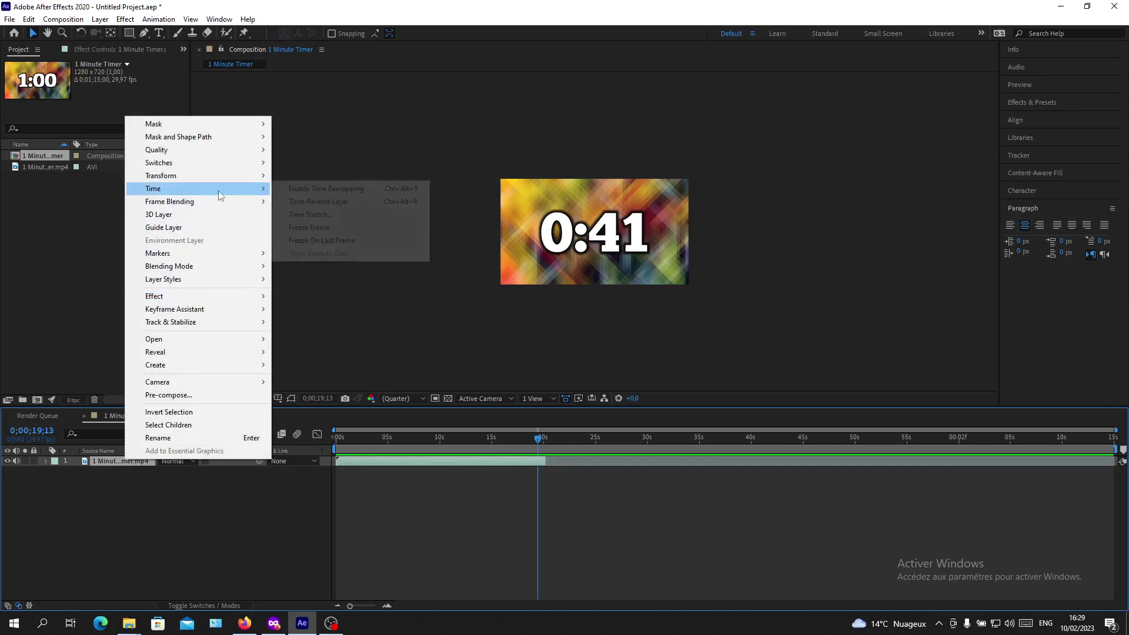
click(340, 215)
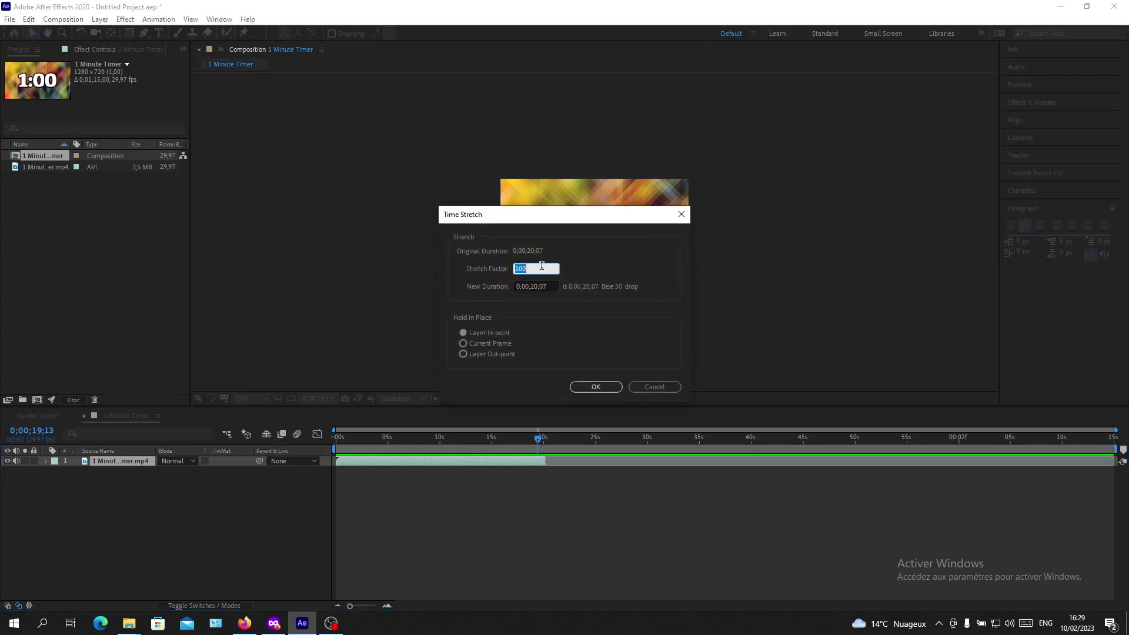
click(639, 383)
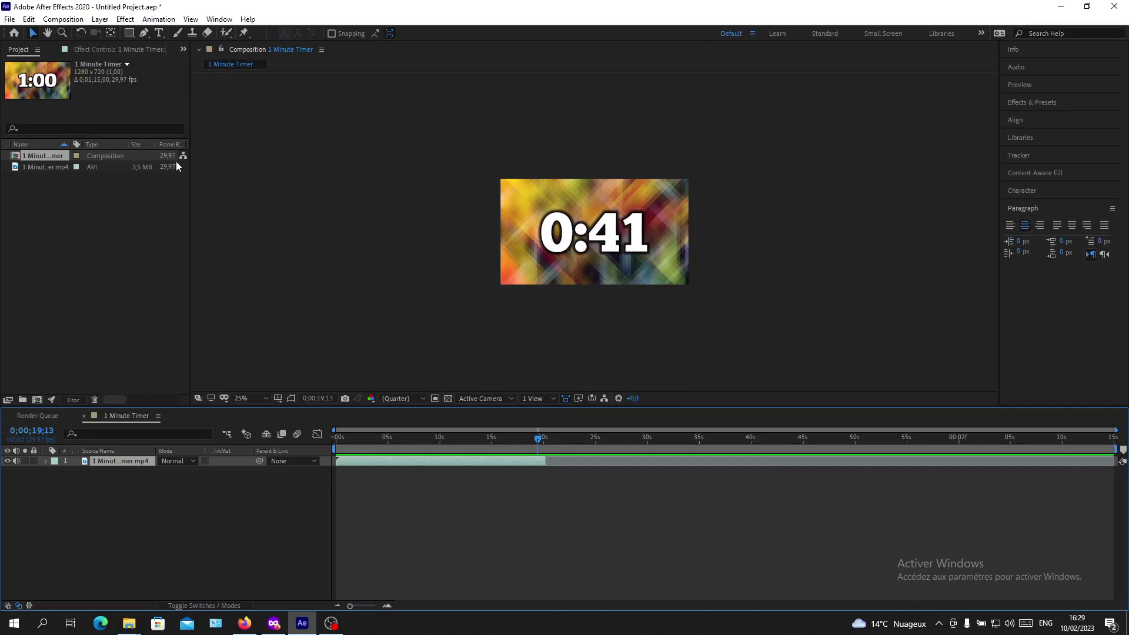
Slow down the video layer by applying a Time Stretch with a stretch factor of 120.
right_click(116, 463)
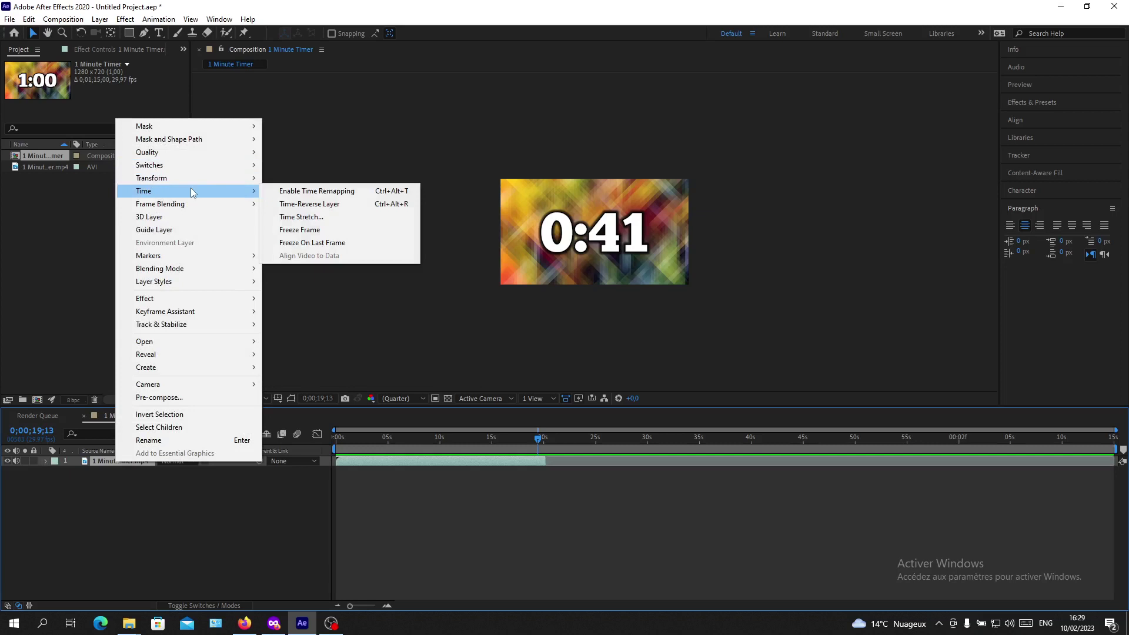
mouse_move(206, 171)
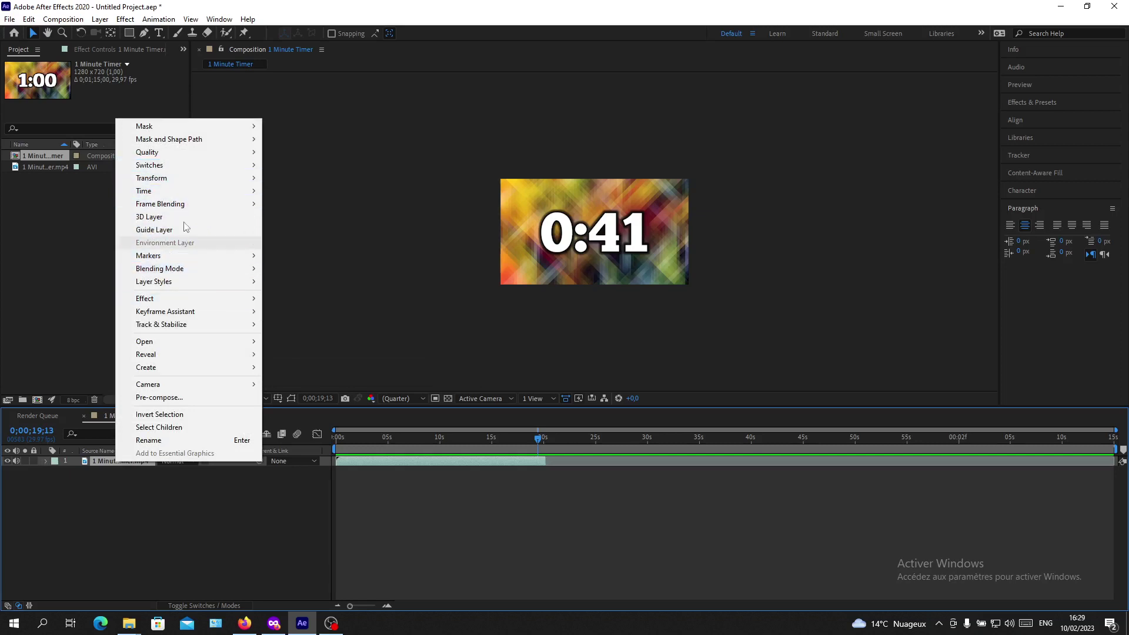
click(100, 19)
mouse_move(126, 19)
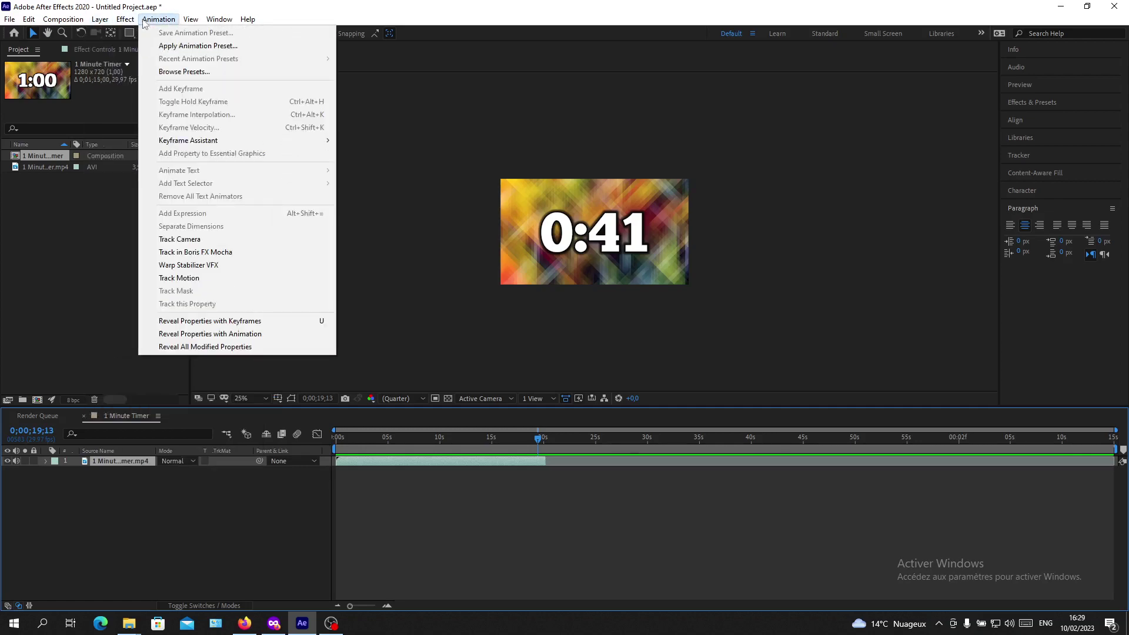
mouse_move(205, 22)
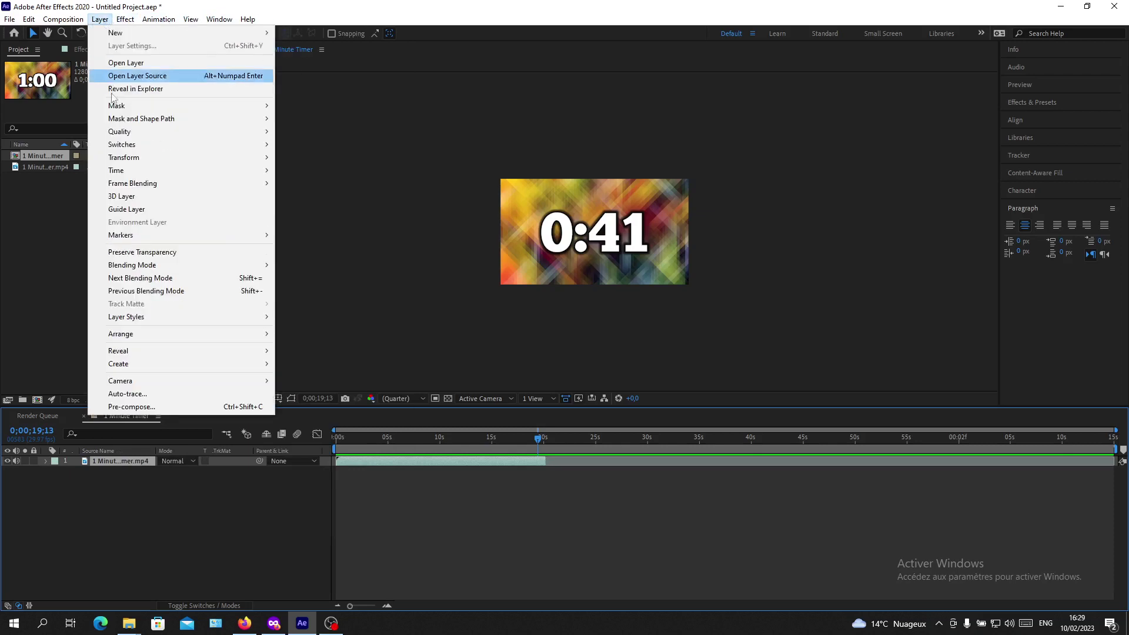
mouse_move(141, 170)
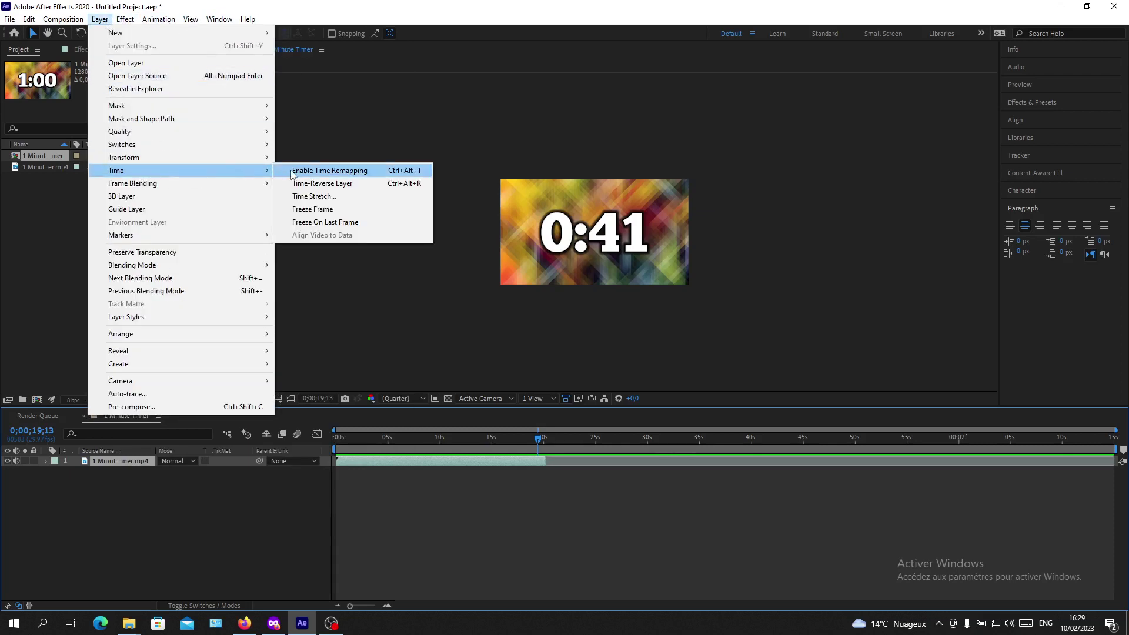
click(307, 197)
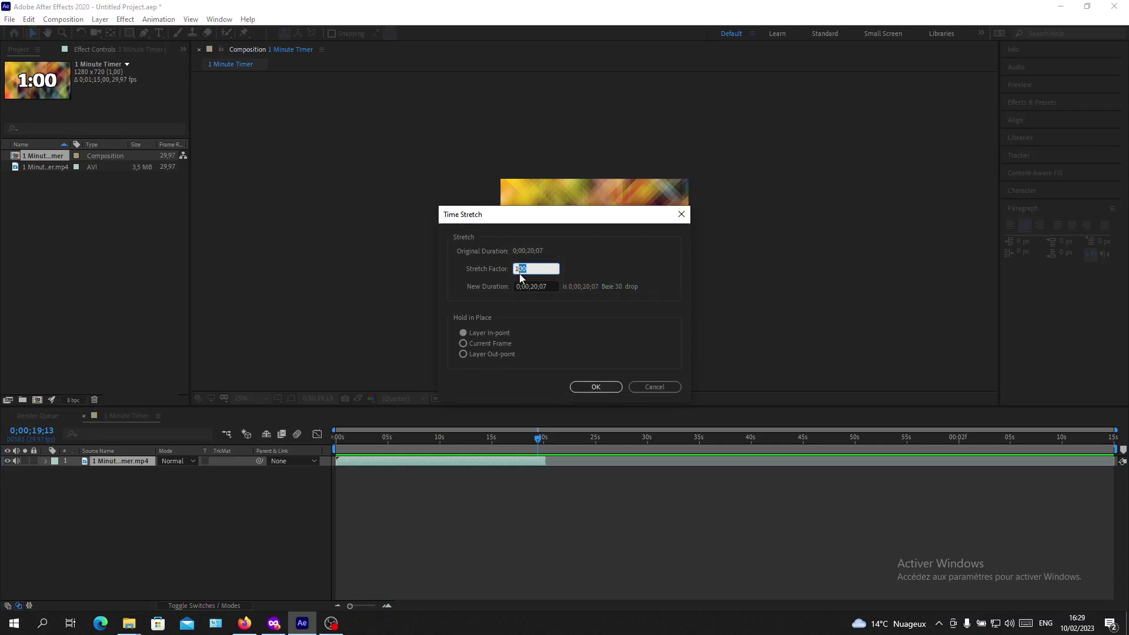
text(1120)
key(BackSpace)
click(590, 392)
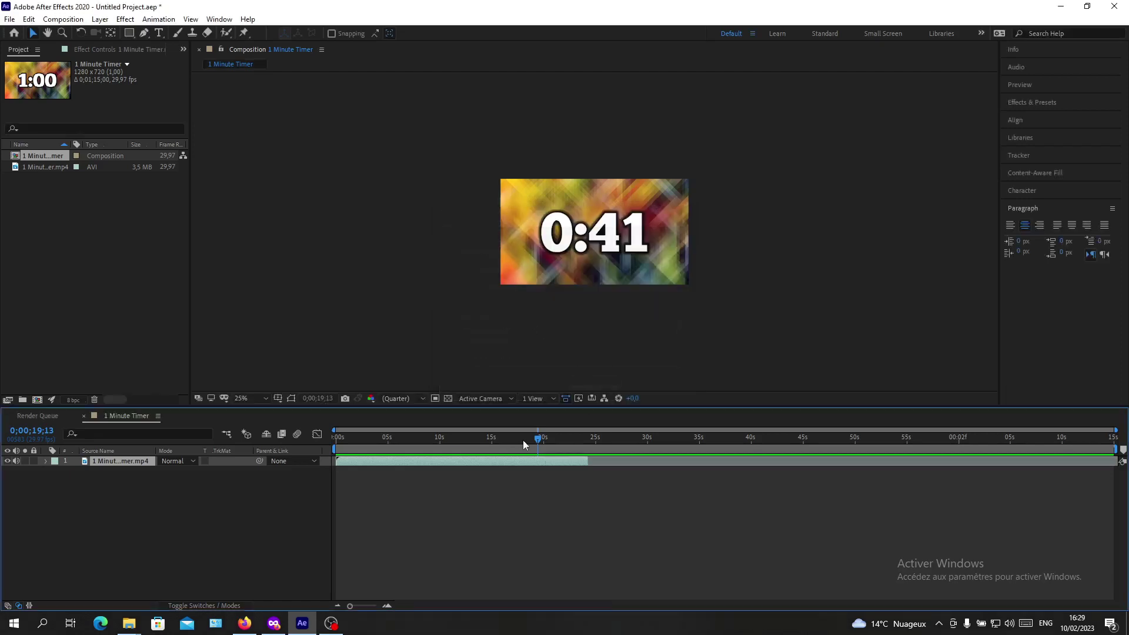
Apply Freeze Frame to the video layer at 0;00;02;22.
drag(369, 445, 571, 443)
key(Home)
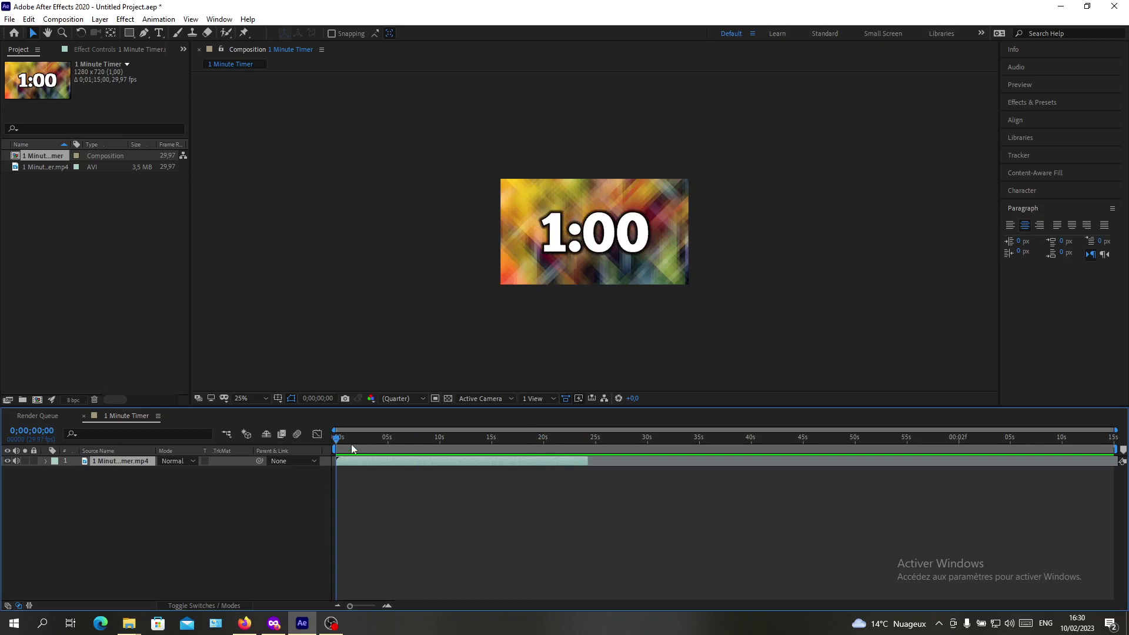
drag(337, 440, 364, 438)
click(428, 507)
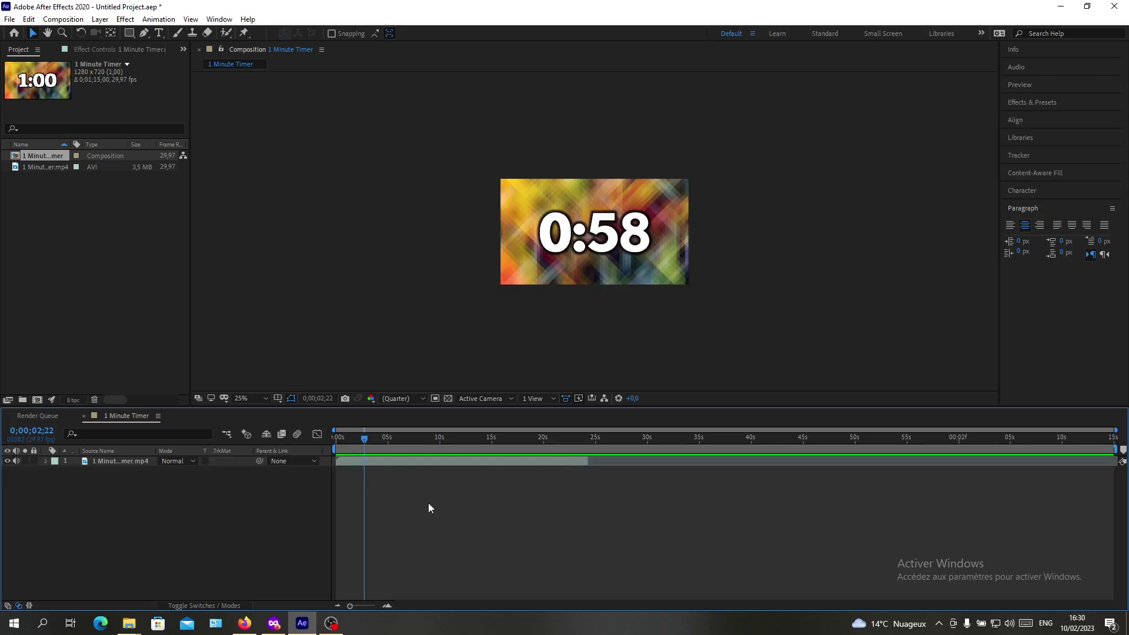
click(401, 460)
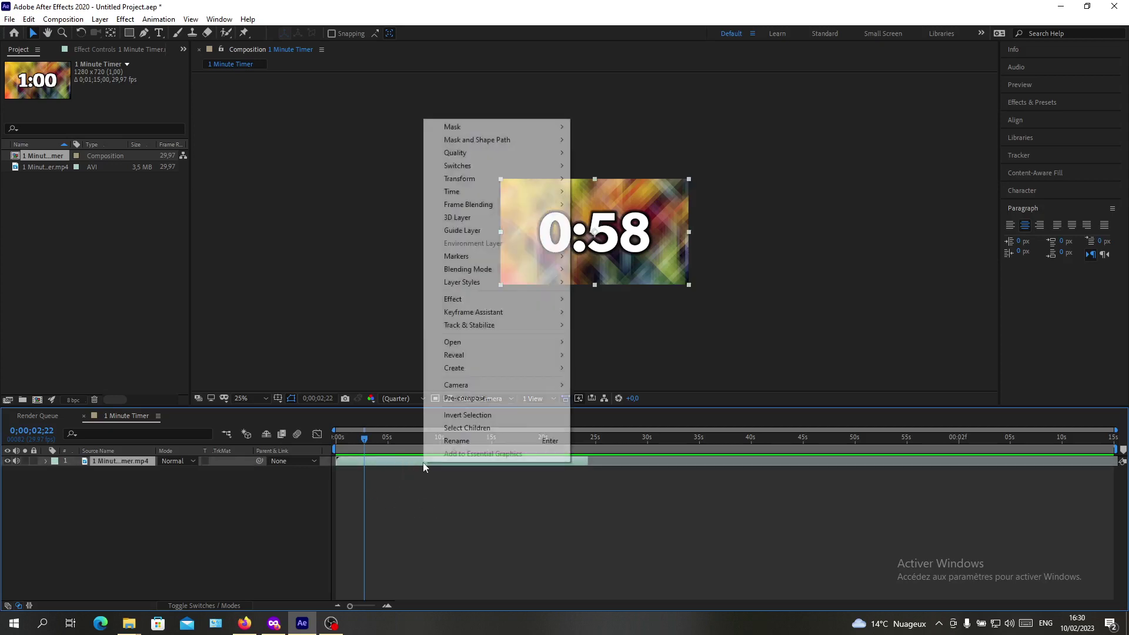
right_click(423, 462)
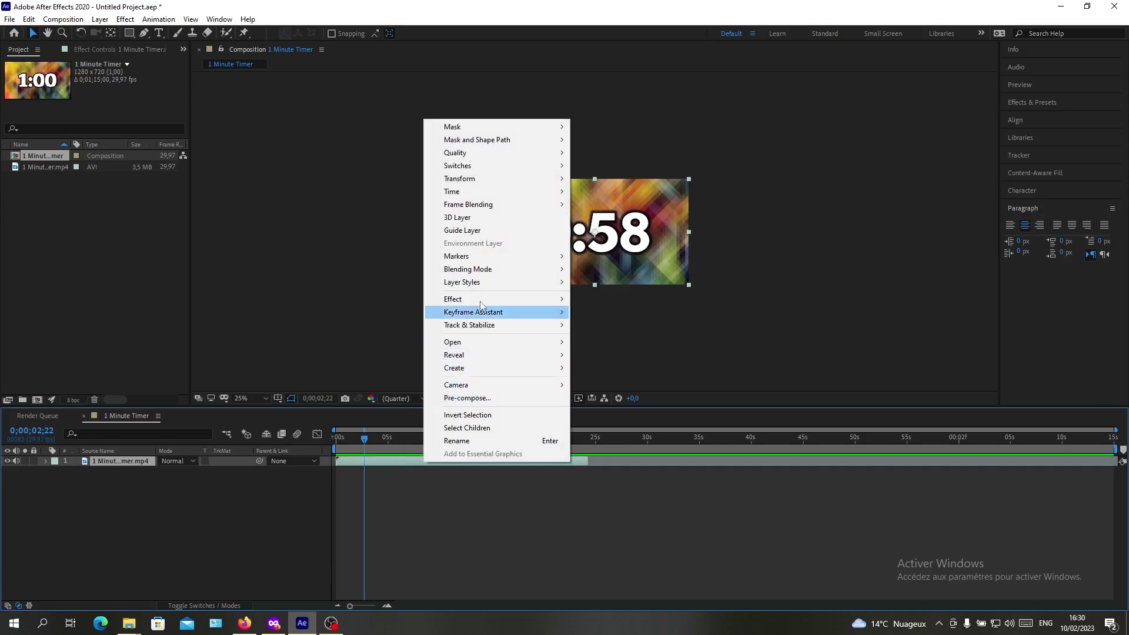
mouse_move(485, 194)
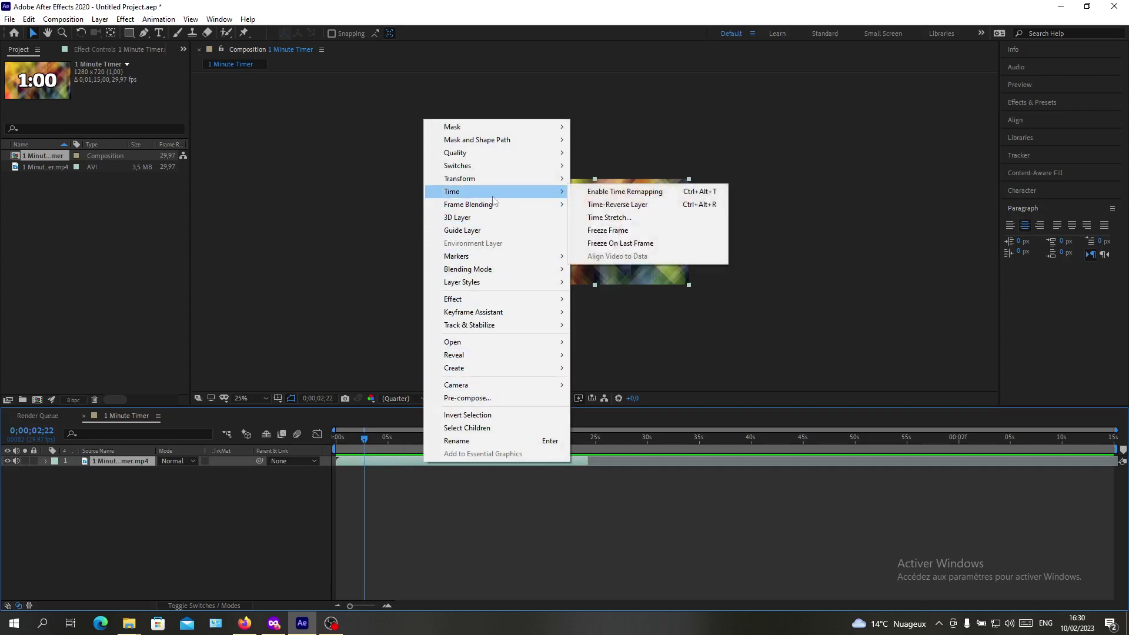
click(629, 231)
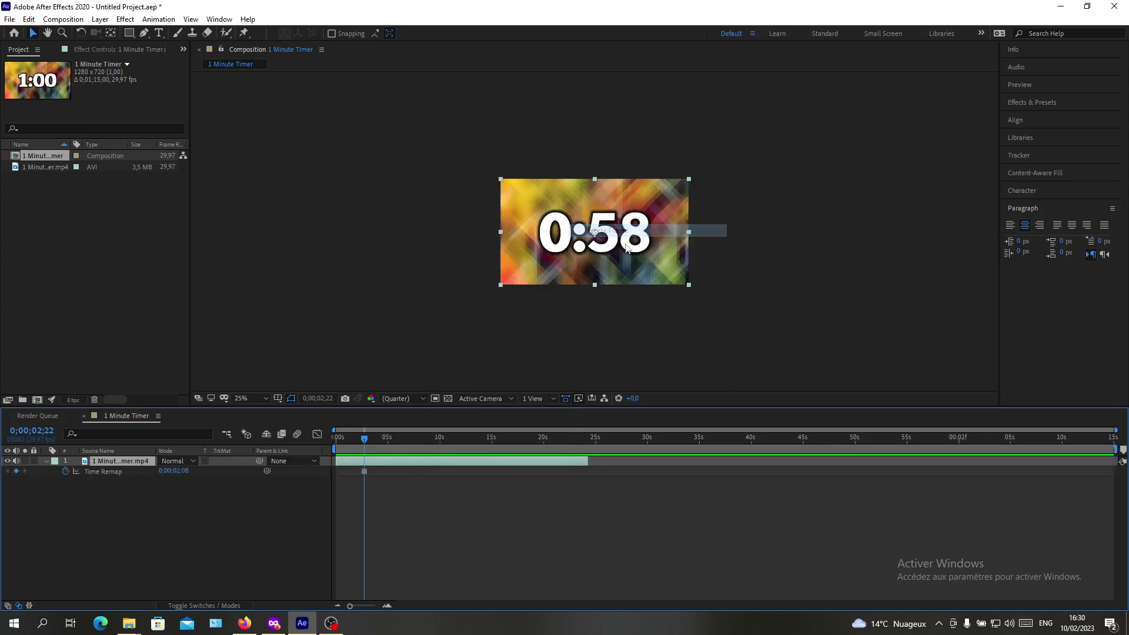
Move the layer's Time Remap keyframe to 0;00;04;16 and set its value to 0;00;03;06.
click(365, 470)
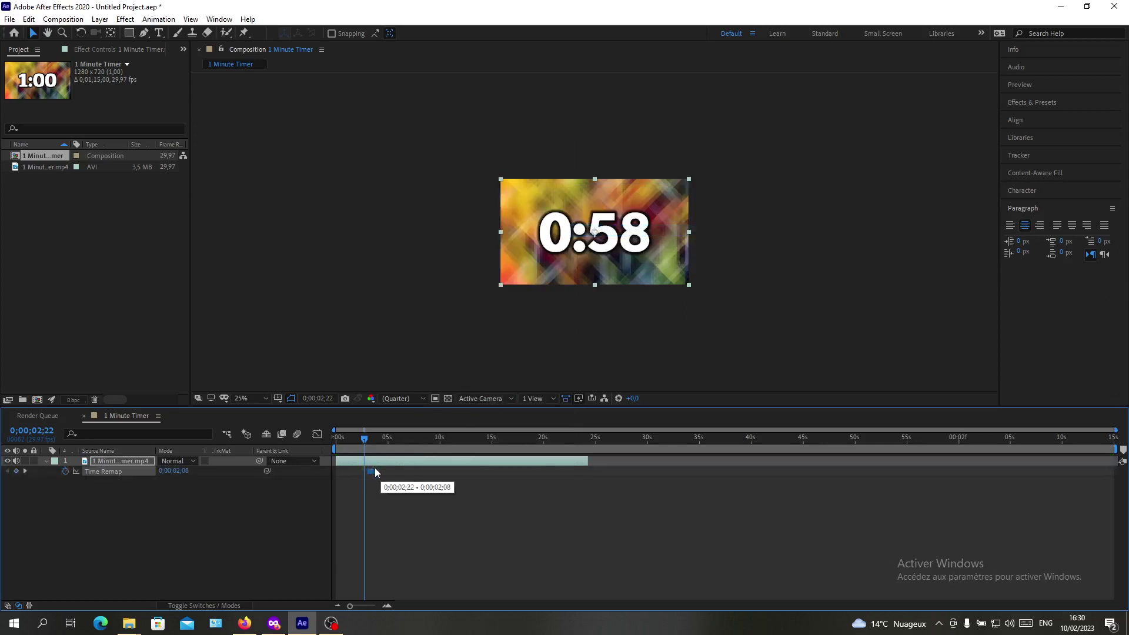
drag(459, 475, 383, 475)
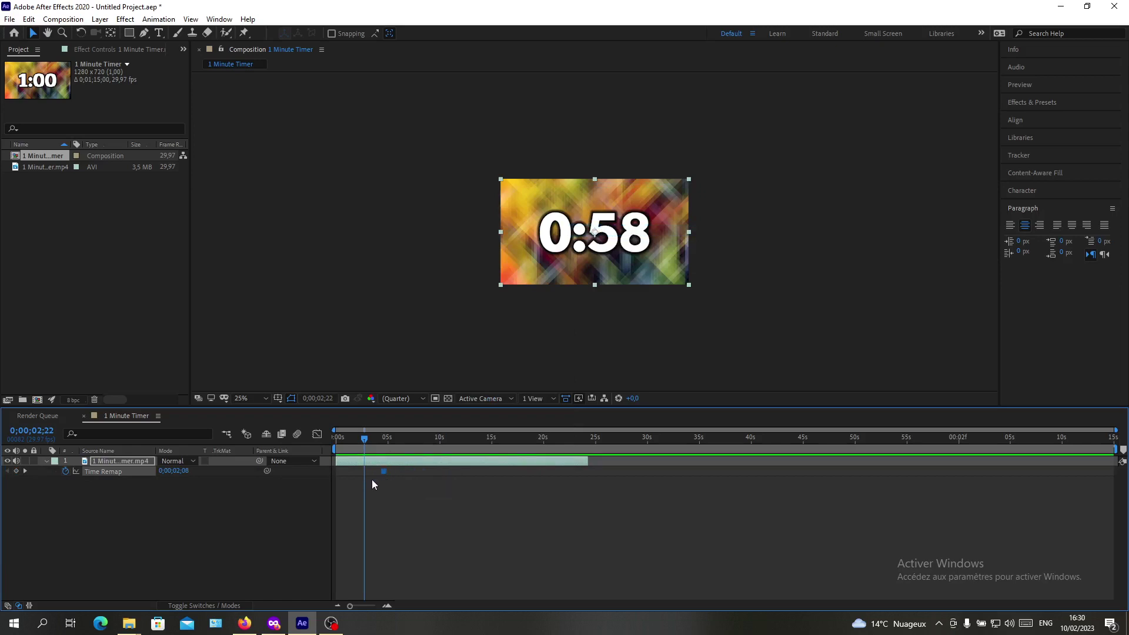
click(378, 495)
click(382, 475)
drag(366, 439, 384, 441)
drag(164, 474, 181, 475)
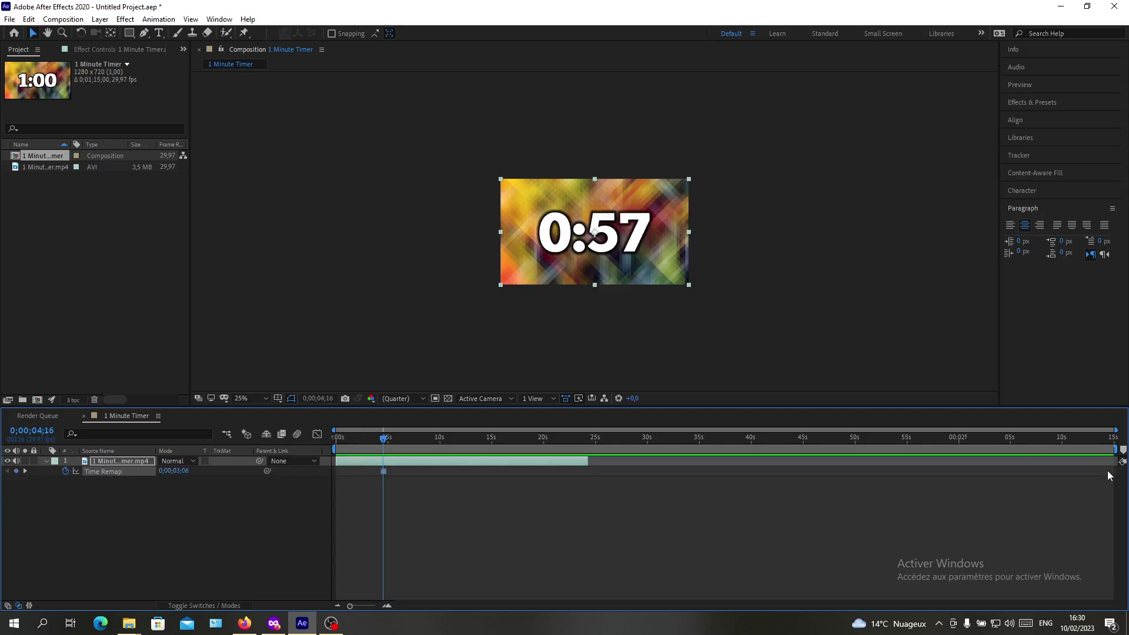
click(1049, 487)
Position one Time Remap keyframe near the layer's start and the other at the layer's end, at about 24 seconds.
drag(383, 439, 355, 470)
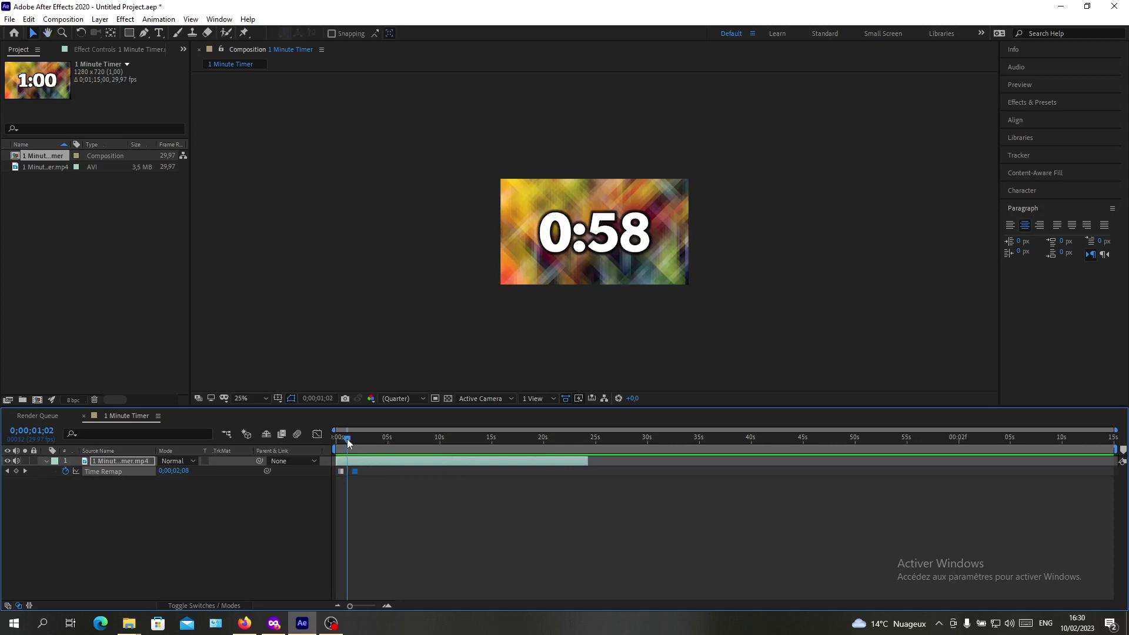
drag(347, 442, 590, 470)
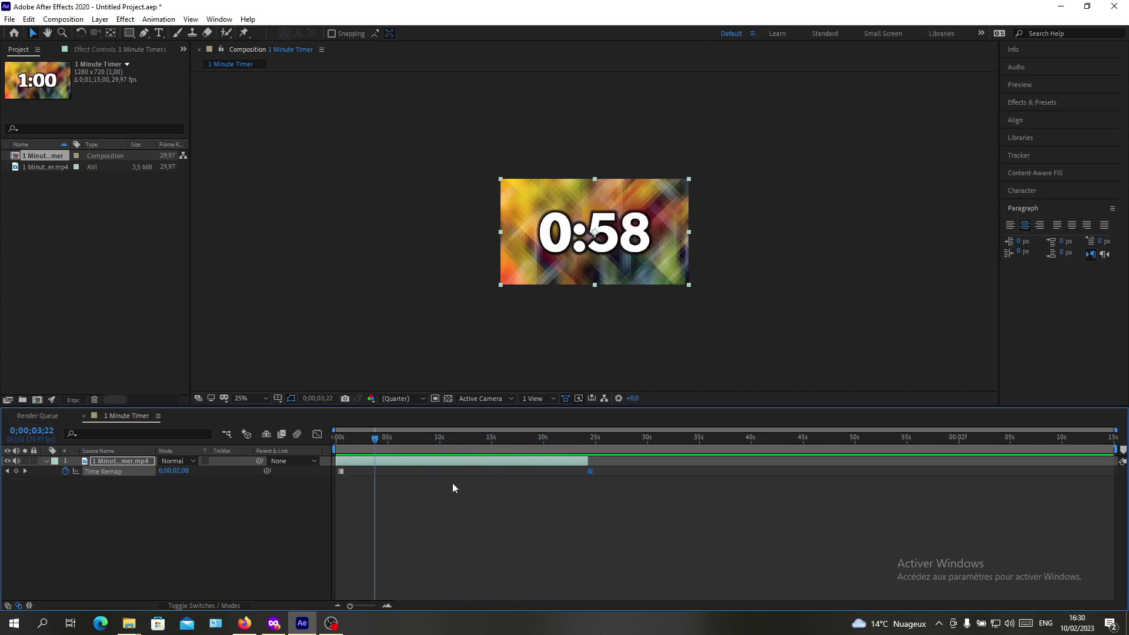
Move the early Time Remap keyframe to about 19 seconds and return the time indicator to 0;00;00;00.
drag(340, 471, 532, 470)
drag(364, 441, 331, 464)
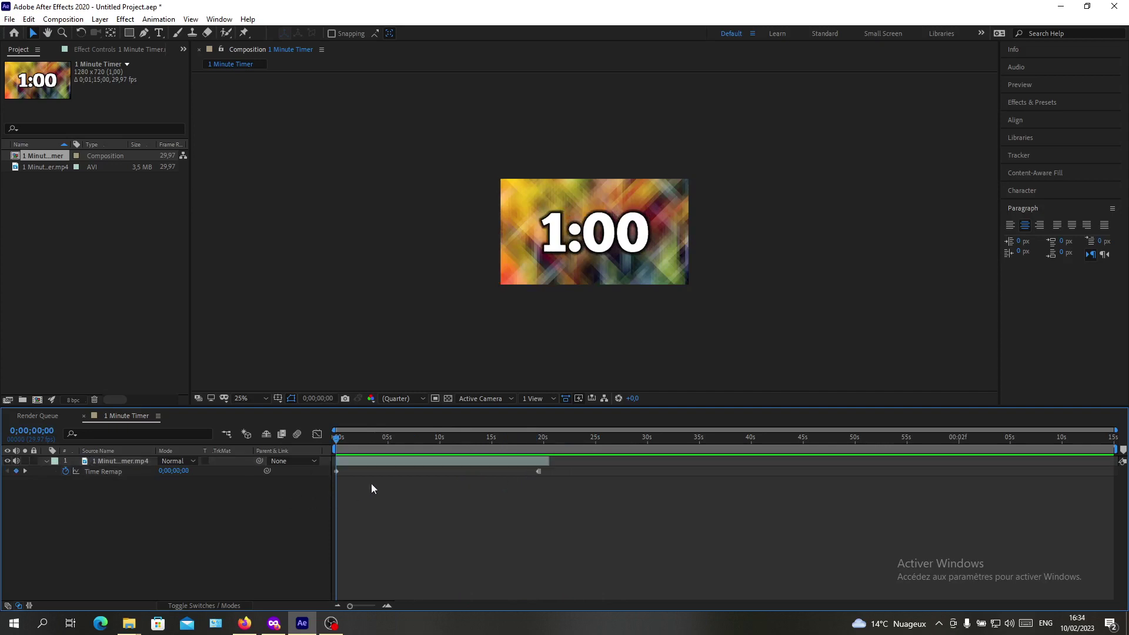
Apply Freeze On Last Frame to the 1 Minute Timer video layer.
right_click(390, 462)
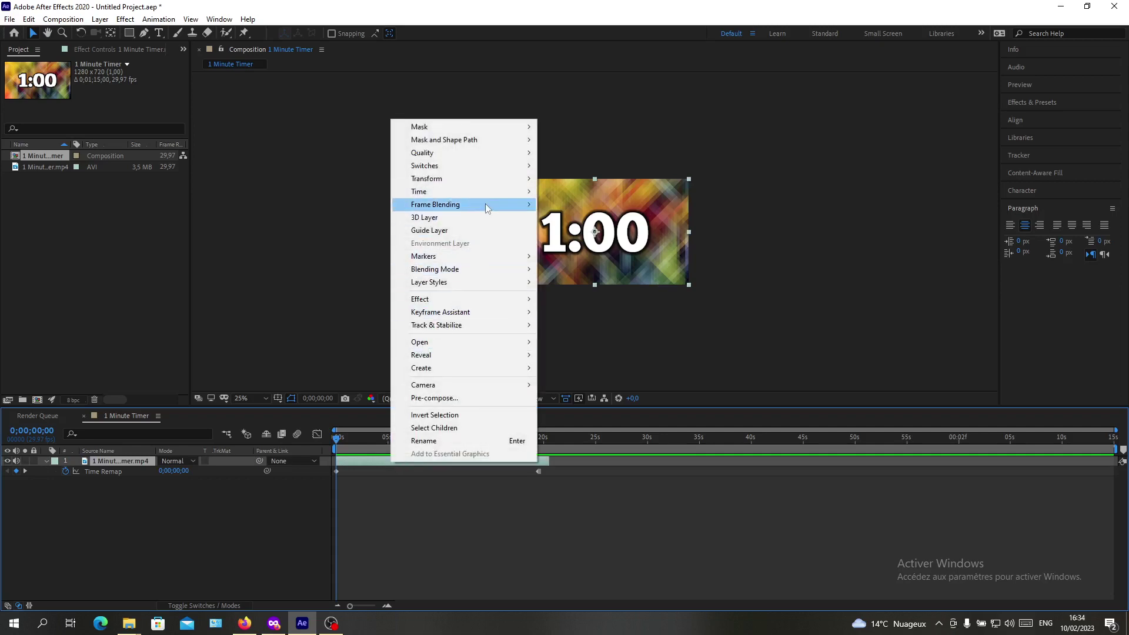
mouse_move(486, 188)
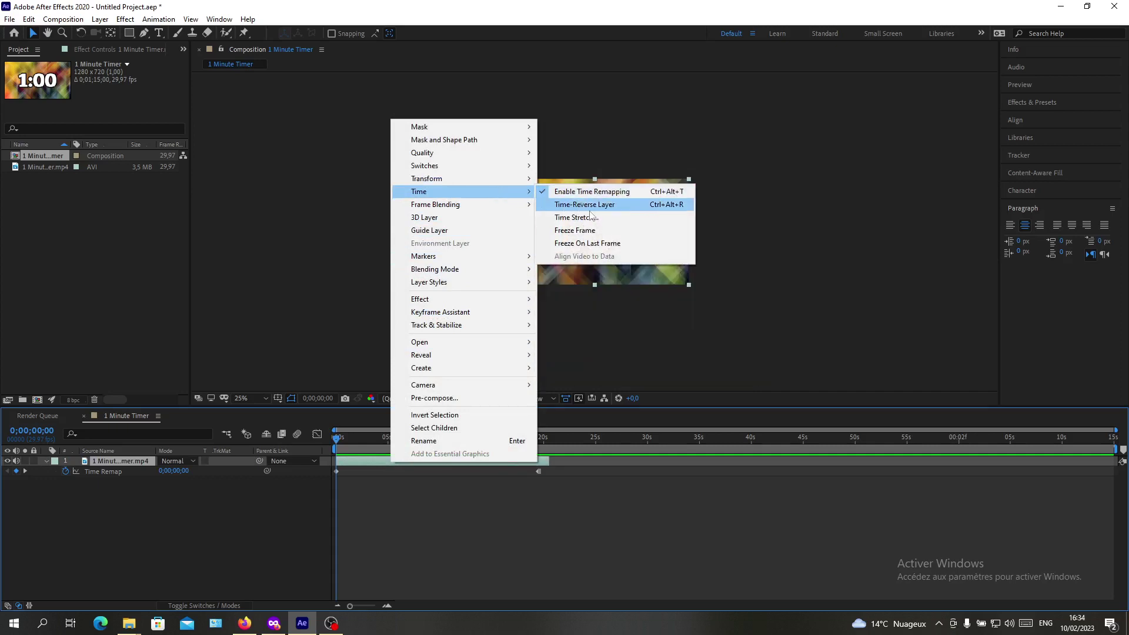
click(587, 244)
Move the last Time Remap keyframe to about 46 seconds so the final frame freezes from there.
drag(552, 475, 728, 498)
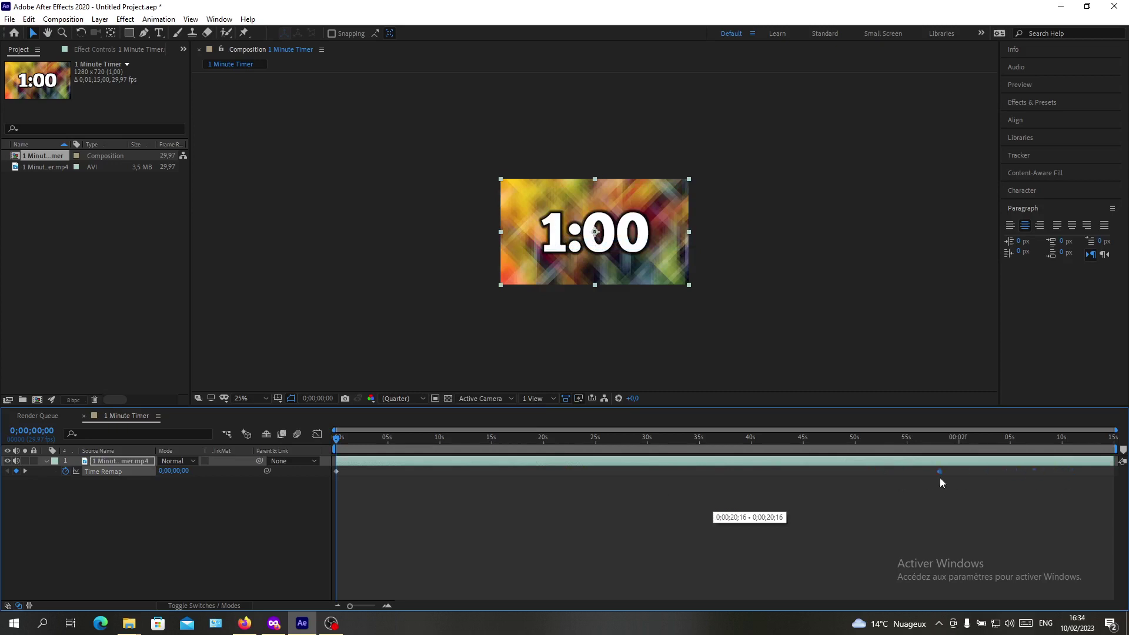
click(962, 466)
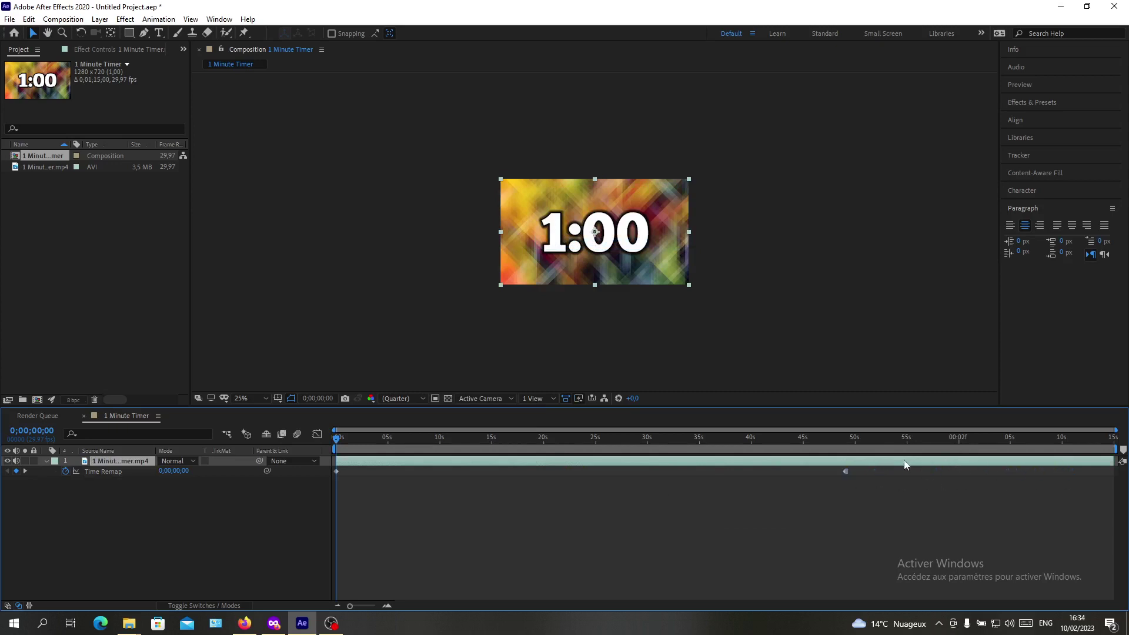
drag(849, 472, 821, 470)
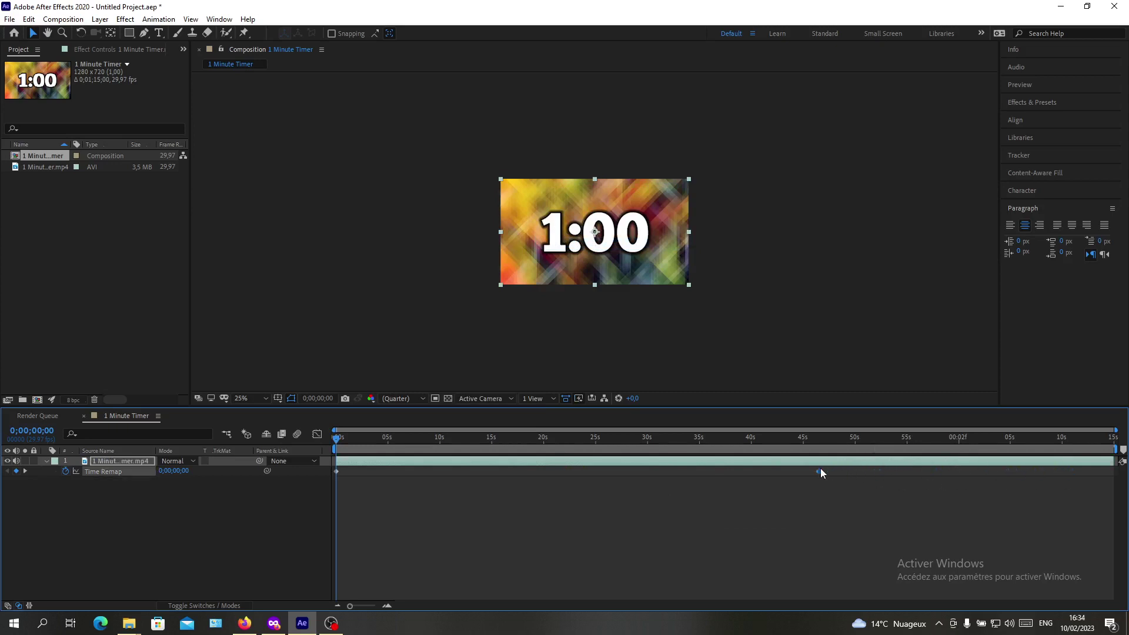
Trim the end of the video layer to about 55 seconds and deselect the layer.
click(961, 468)
drag(1113, 461, 904, 455)
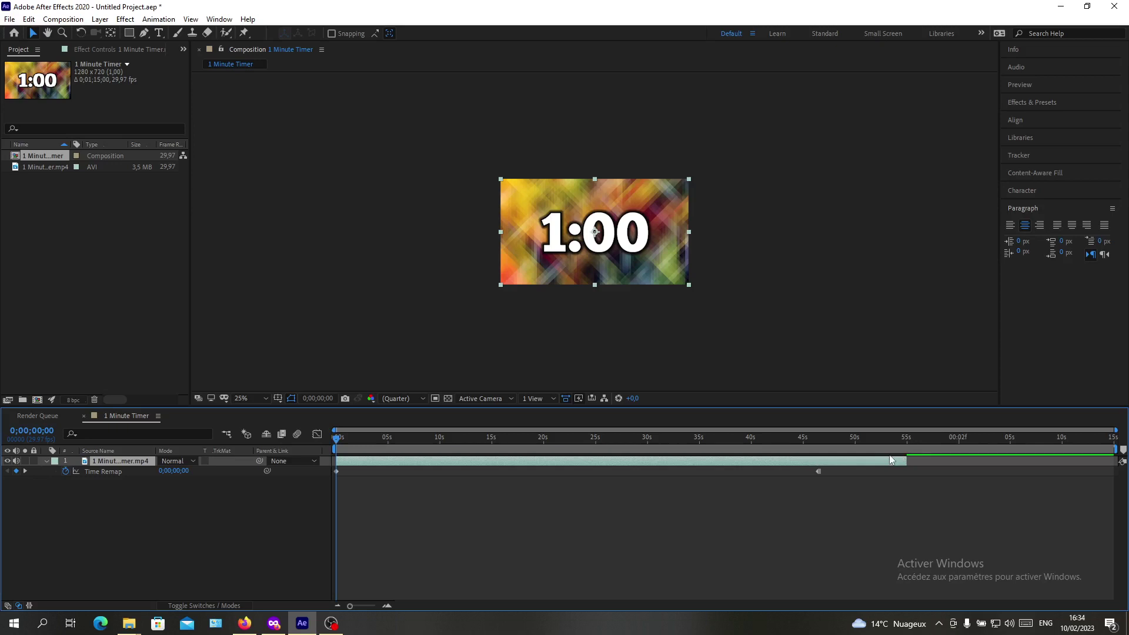
click(674, 550)
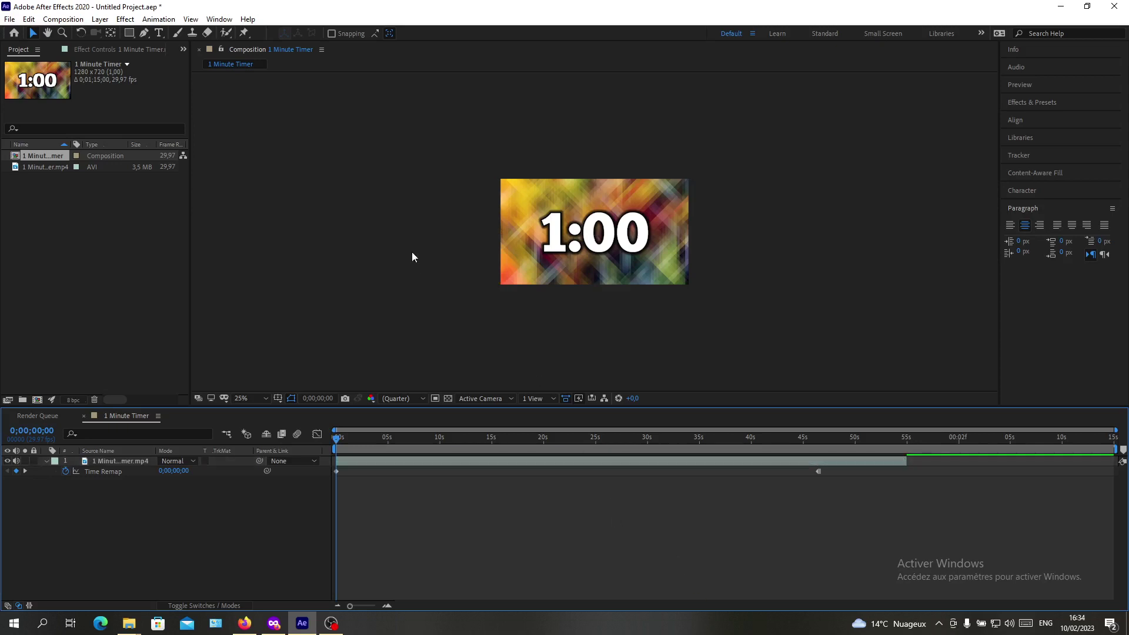